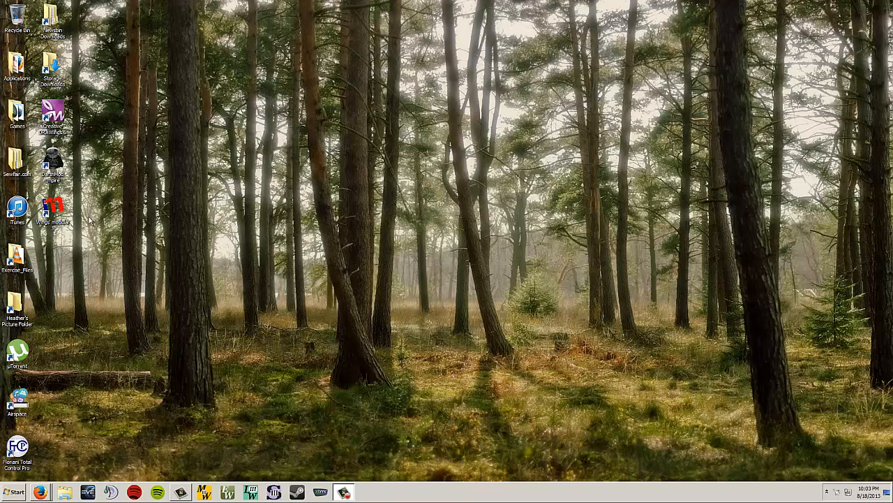
Step: Launch Creative DRAWings and start a new design using the Cotton 2 fabric
click(62, 133)
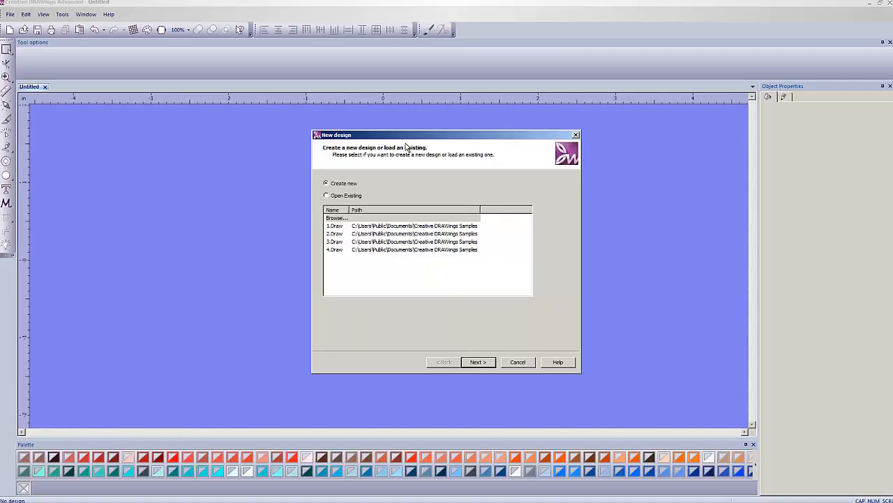
click(483, 363)
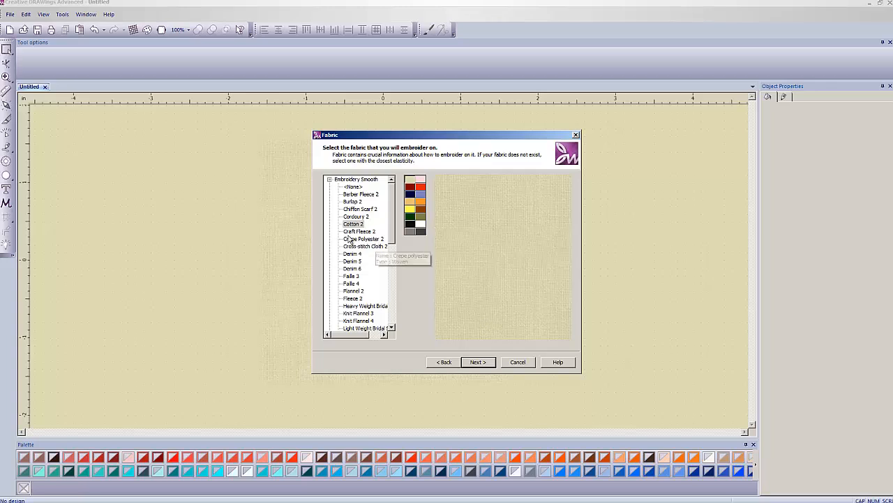
click(353, 225)
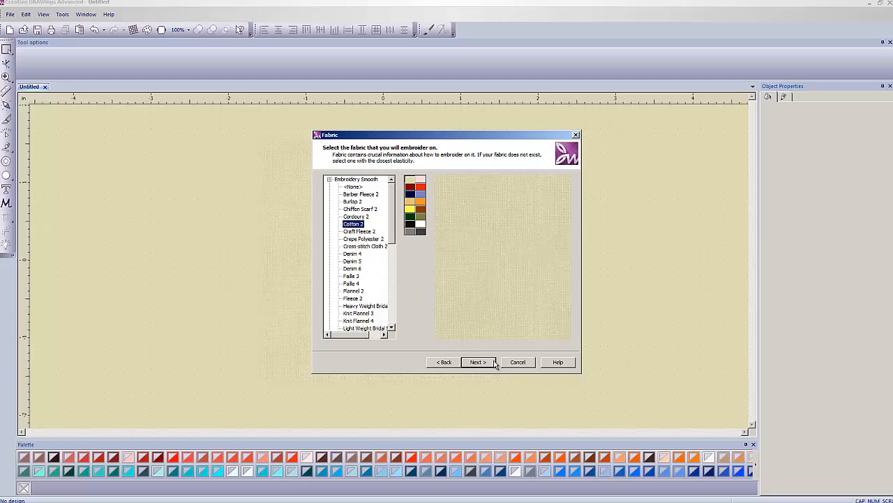
click(482, 363)
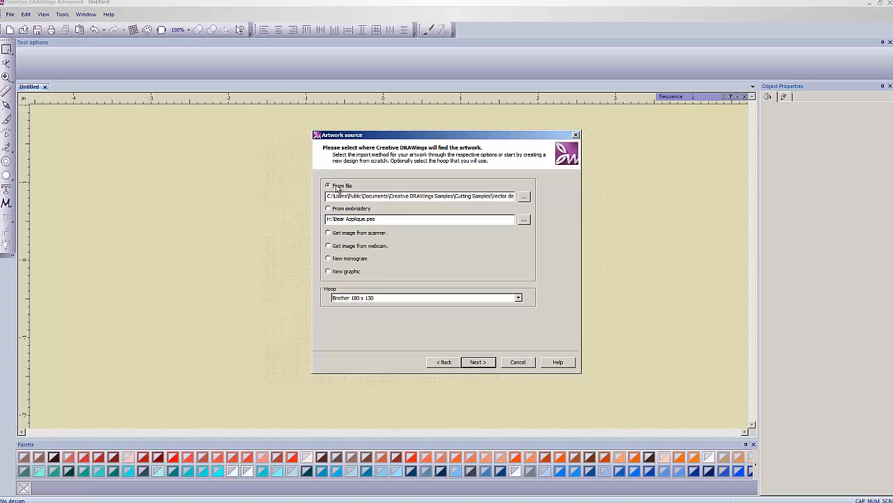
Step: Browse for an artwork file in C:\Users\Public\Public Documents\Creative DRAWings Samples\Cutting Samples\Vector designs - SVG
click(526, 198)
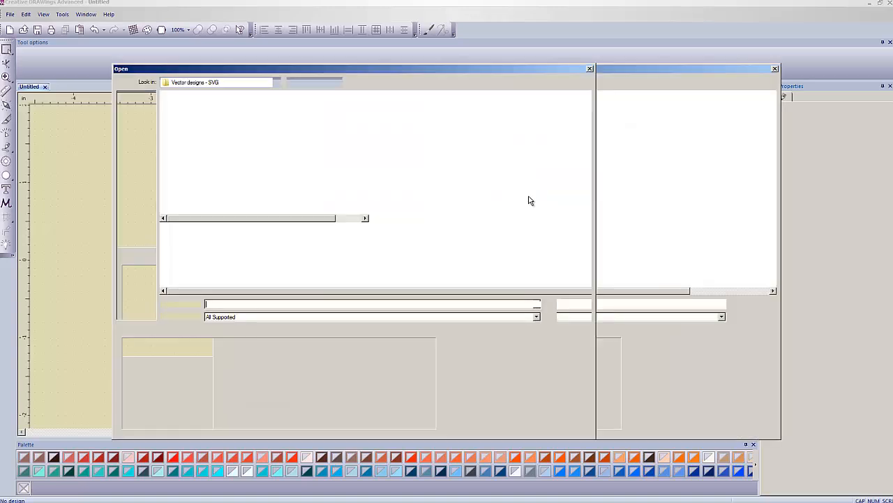
click(276, 83)
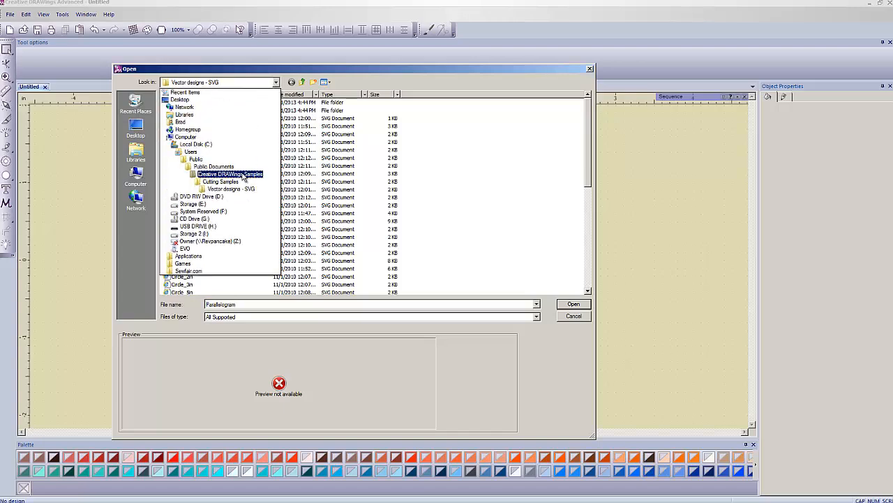
click(213, 146)
click(271, 84)
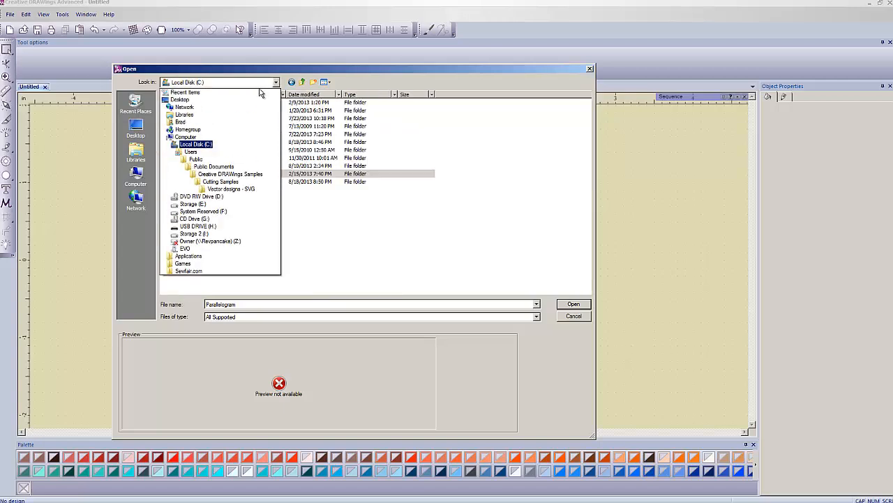
click(210, 146)
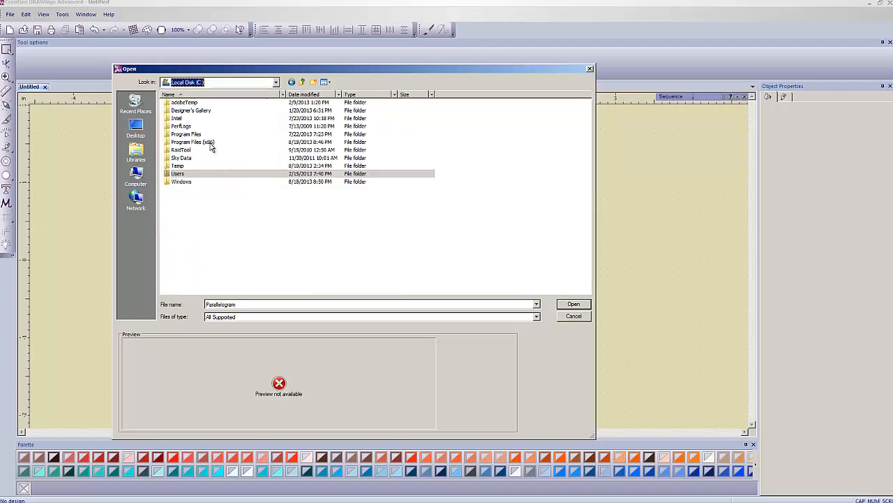
double_click(180, 174)
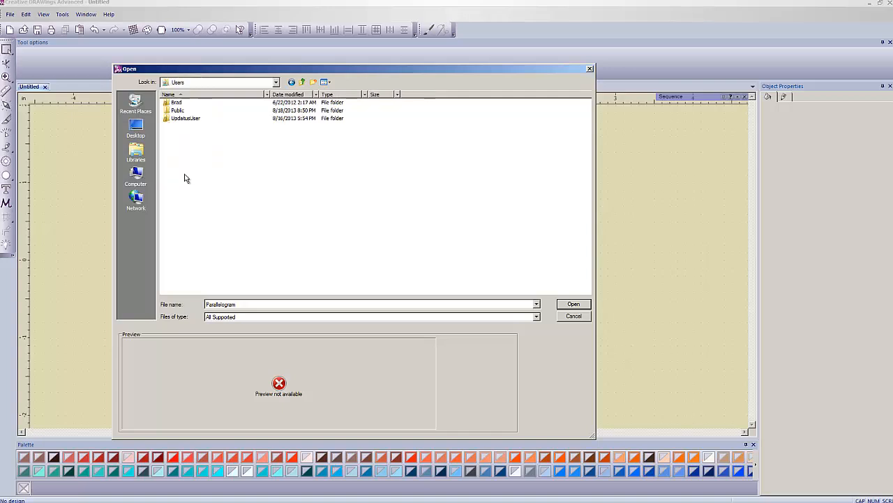
click(183, 111)
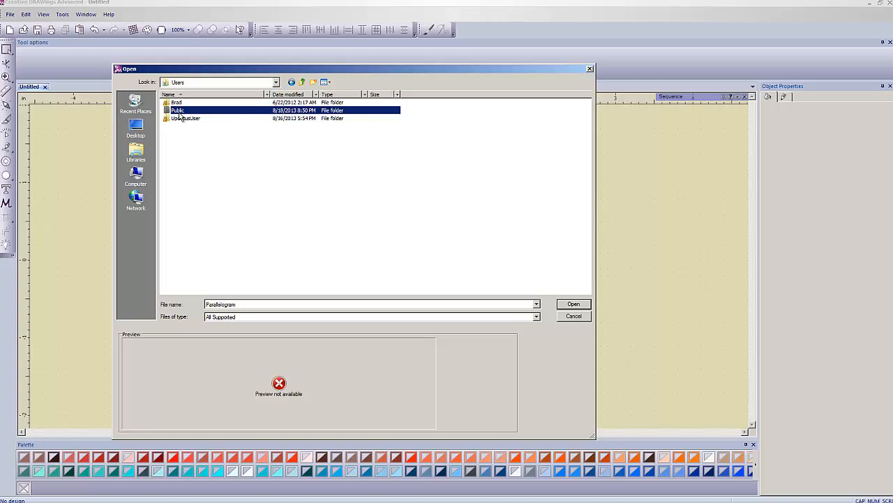
double_click(182, 112)
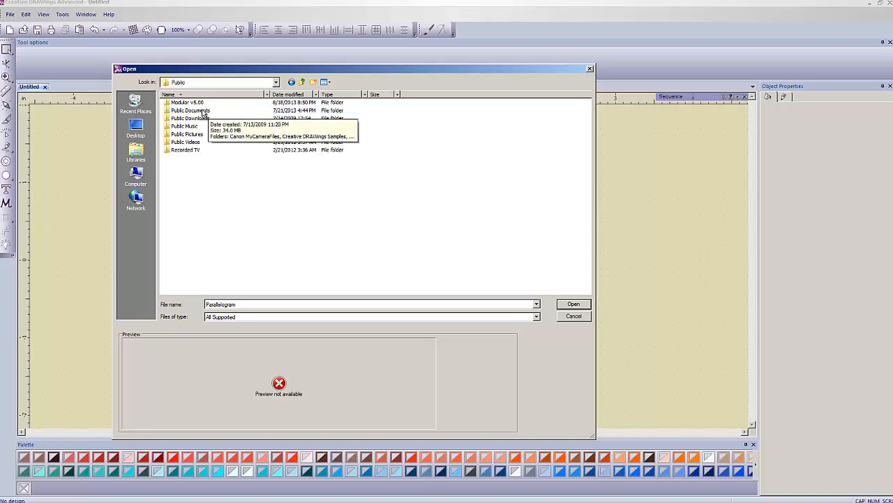
double_click(203, 112)
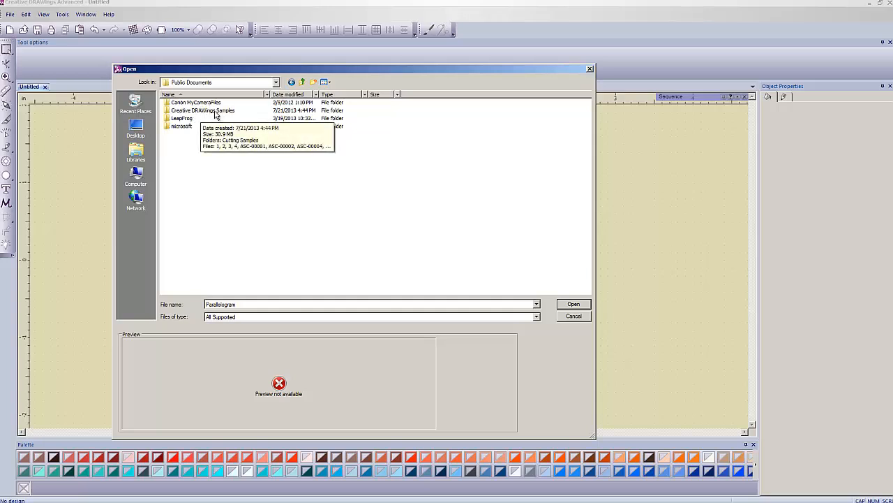
double_click(203, 112)
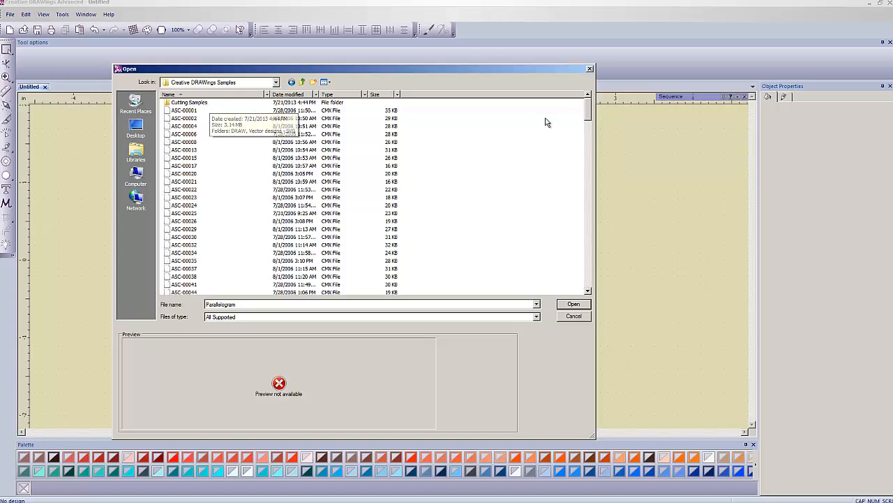
double_click(193, 105)
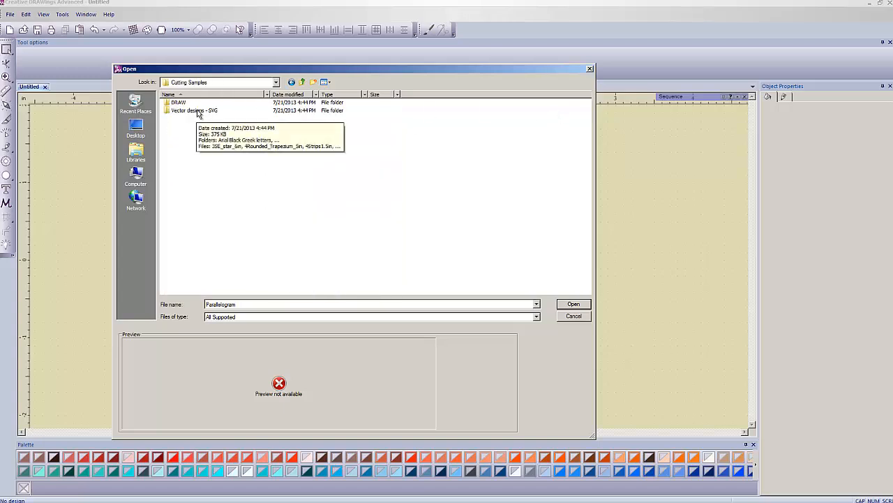
double_click(195, 112)
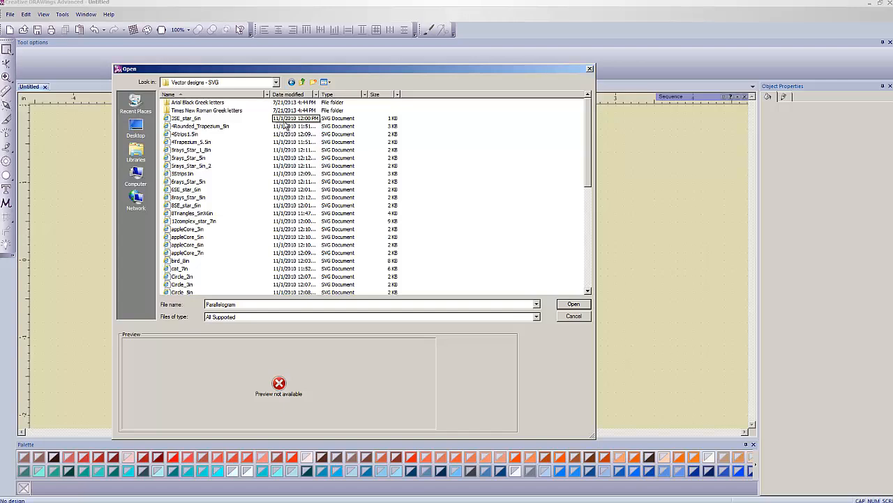
Step: Preview several sample SVG designs, including 3SE_star_6in, 4Trapezium_5.5in, 5rays_Star_1_8in and appleCore_3in
click(194, 118)
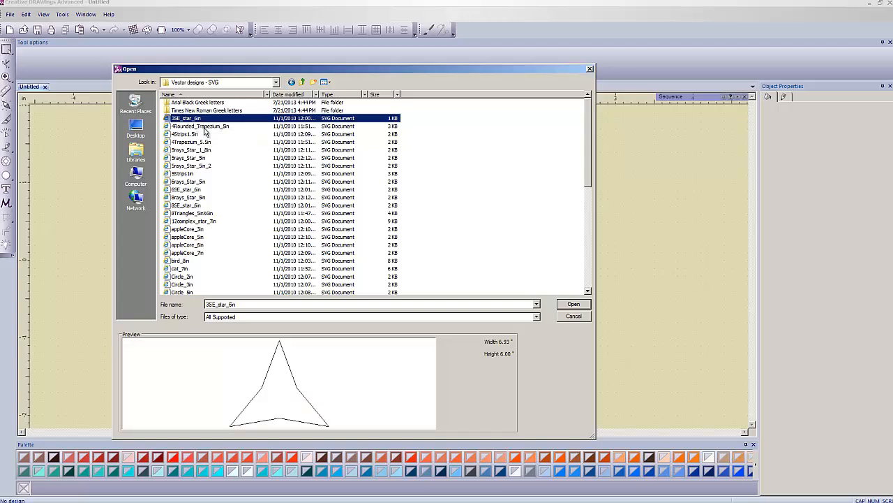
click(204, 128)
click(195, 135)
click(196, 143)
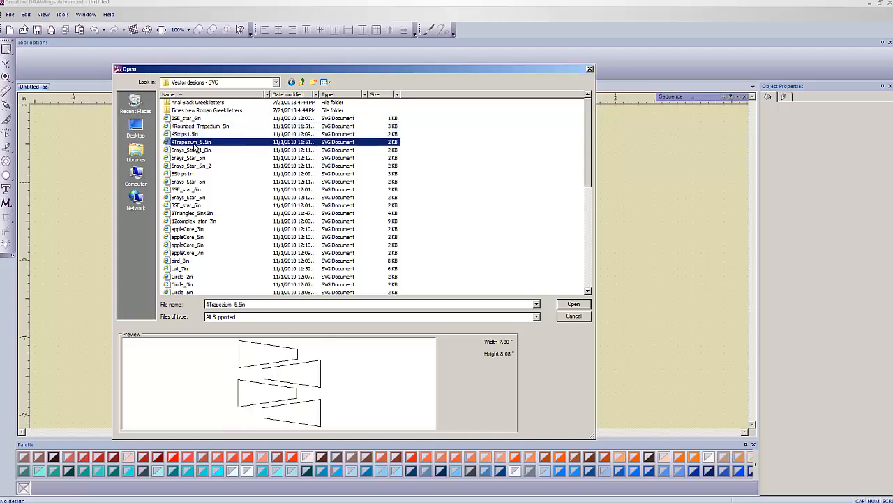
click(196, 151)
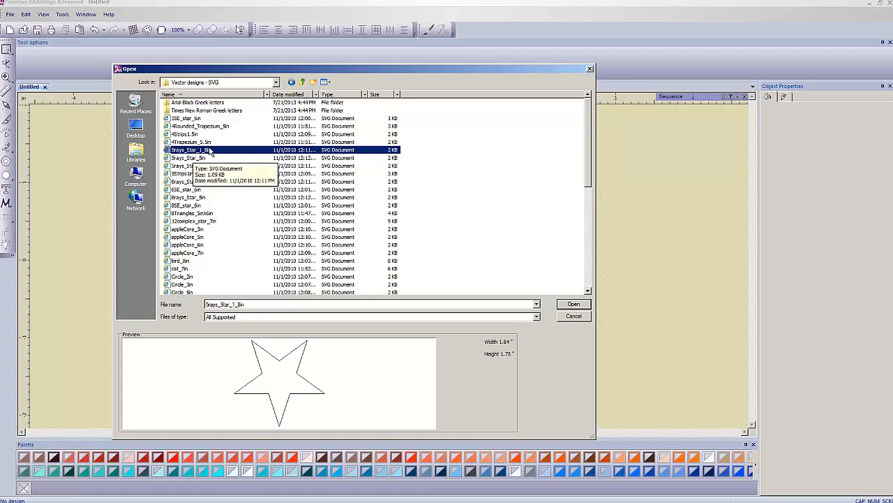
click(197, 142)
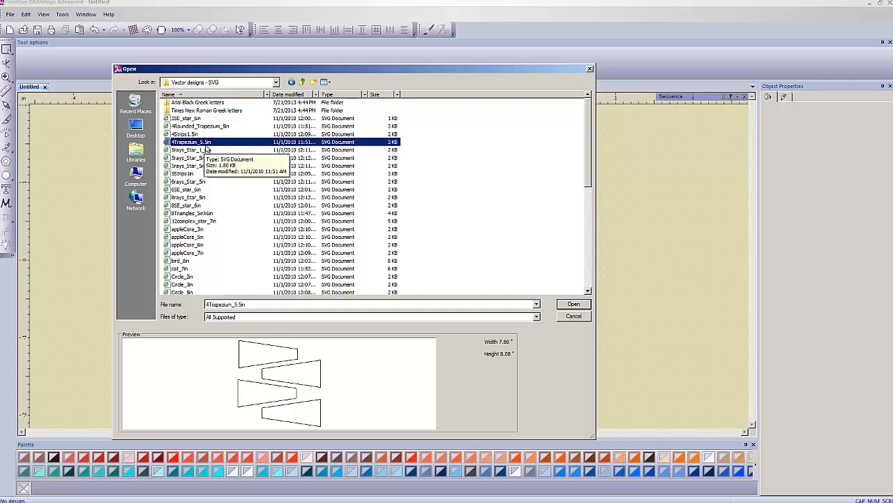
click(201, 230)
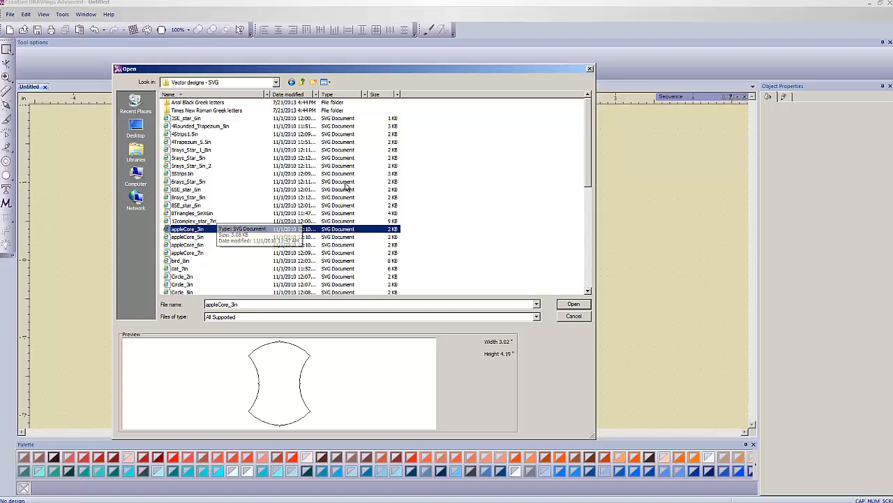
Step: Load the Parallelogram SVG file as the artwork source
drag(587, 147, 571, 221)
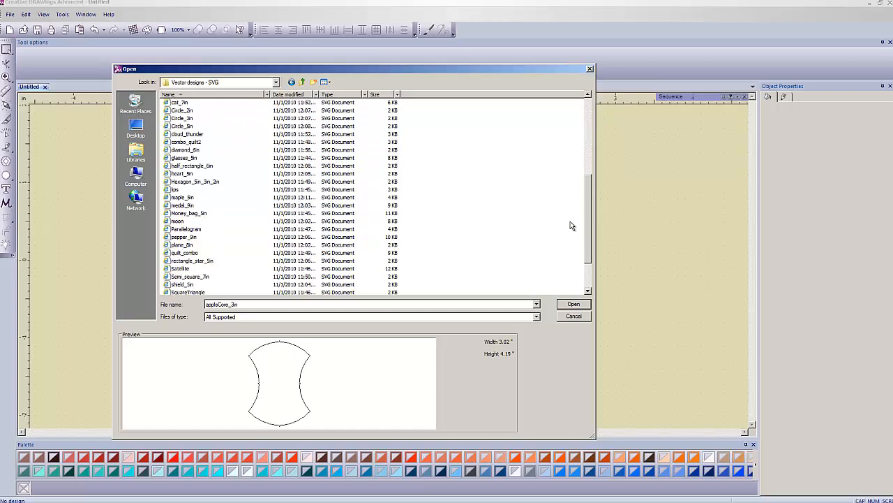
click(190, 238)
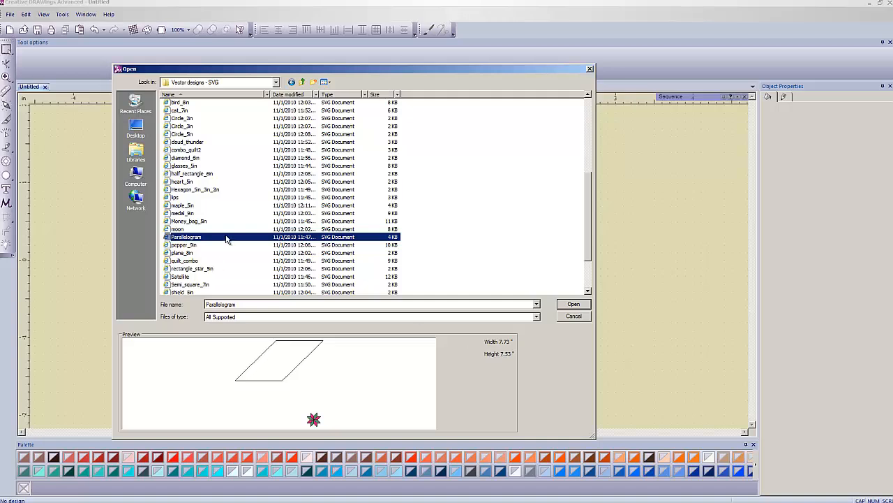
click(575, 305)
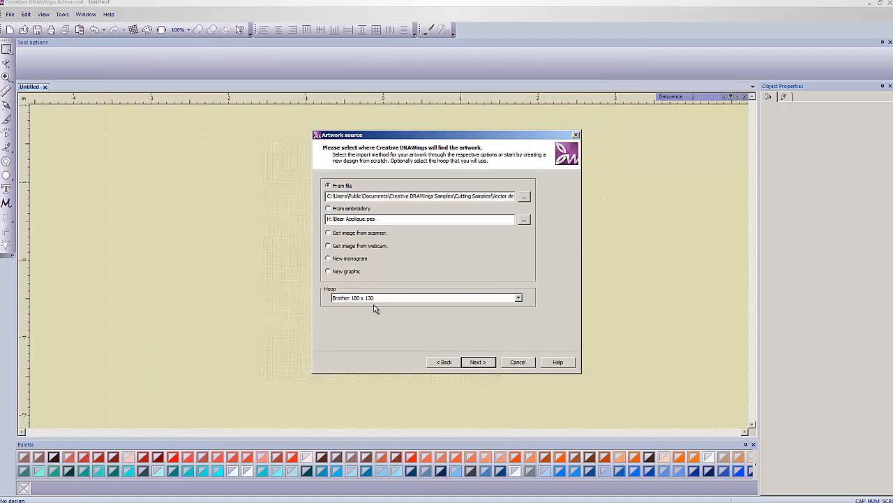
Step: Set the hoop to Generic 7.87" x 7.87" and finish the new design setup with the RGB threads palette and three threads
click(518, 298)
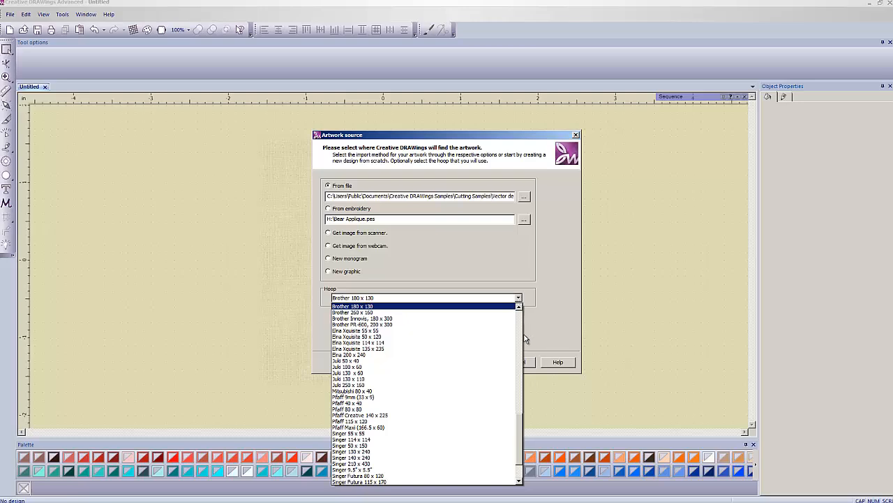
drag(521, 430, 524, 380)
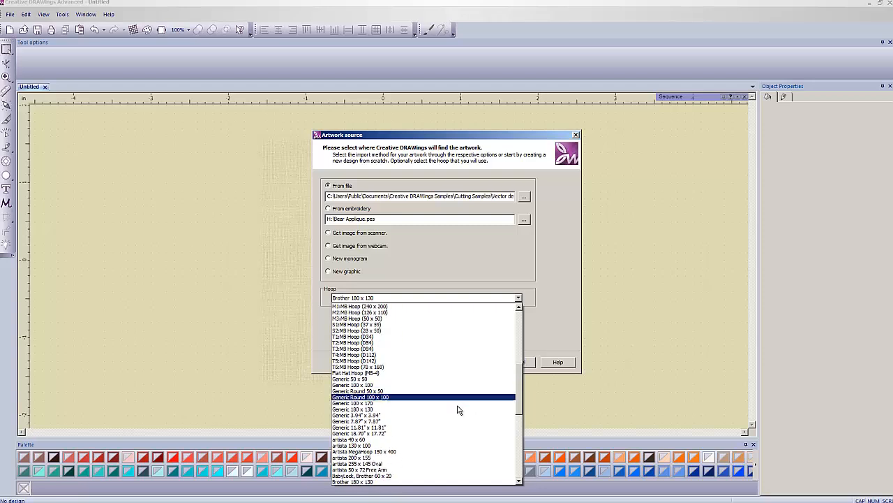
click(426, 421)
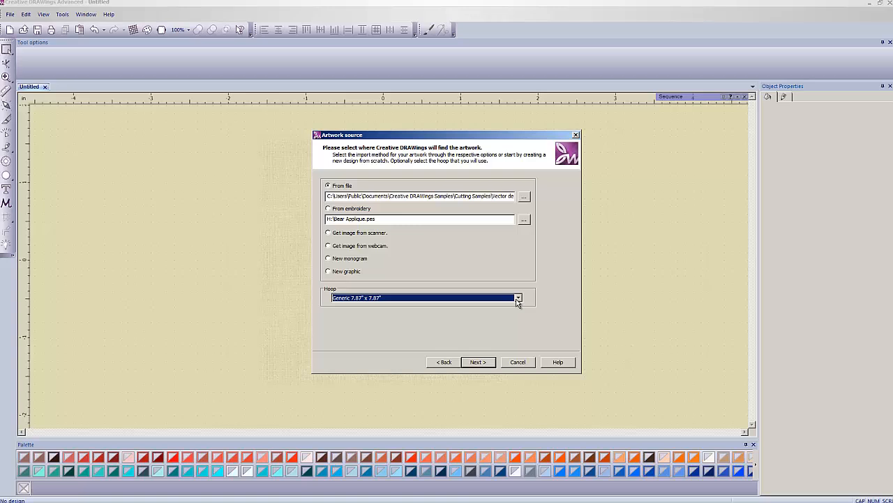
click(518, 299)
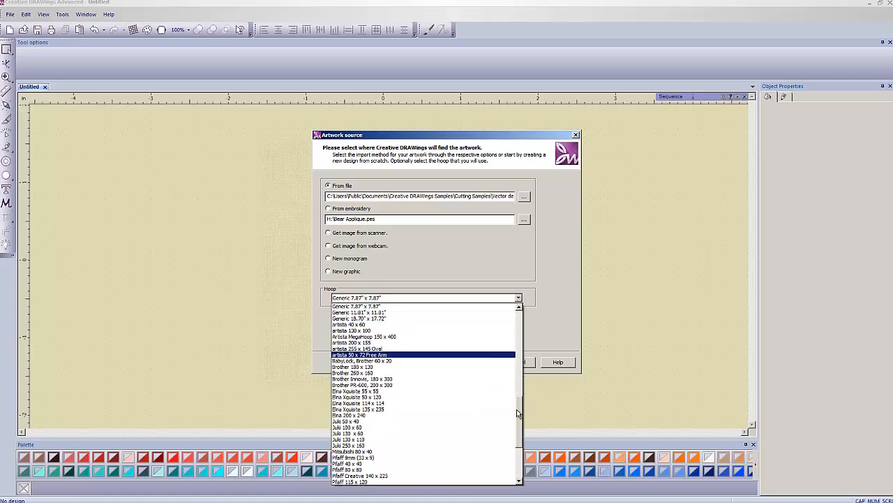
drag(517, 409, 517, 398)
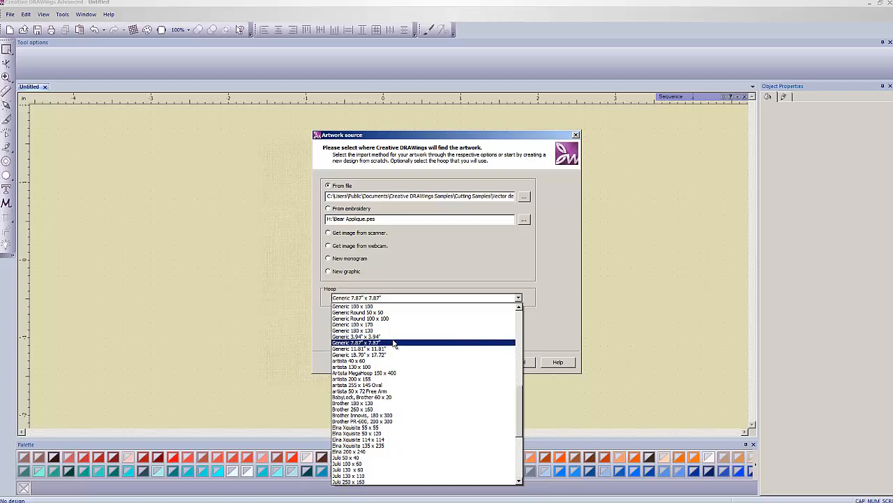
mouse_move(520, 401)
mouse_down()
mouse_move(521, 315)
mouse_move(509, 436)
mouse_move(517, 357)
mouse_move(509, 314)
mouse_move(510, 451)
mouse_move(514, 395)
mouse_up()
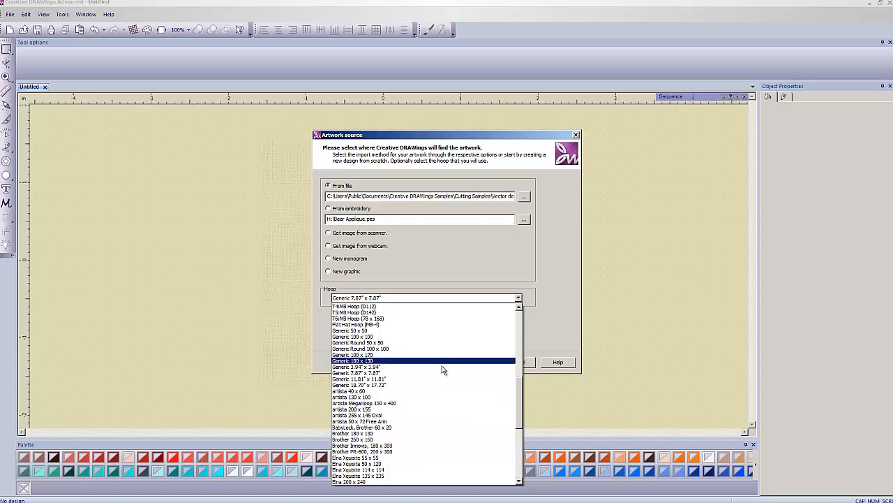
click(375, 373)
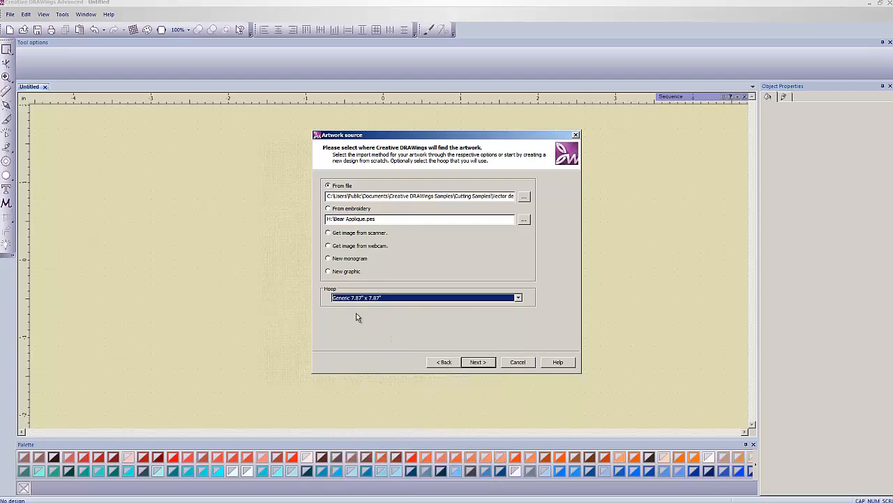
click(478, 362)
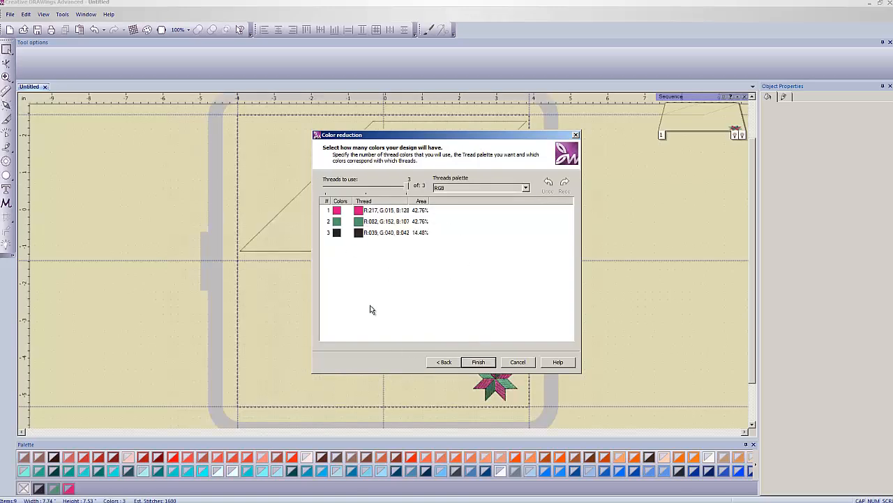
click(482, 363)
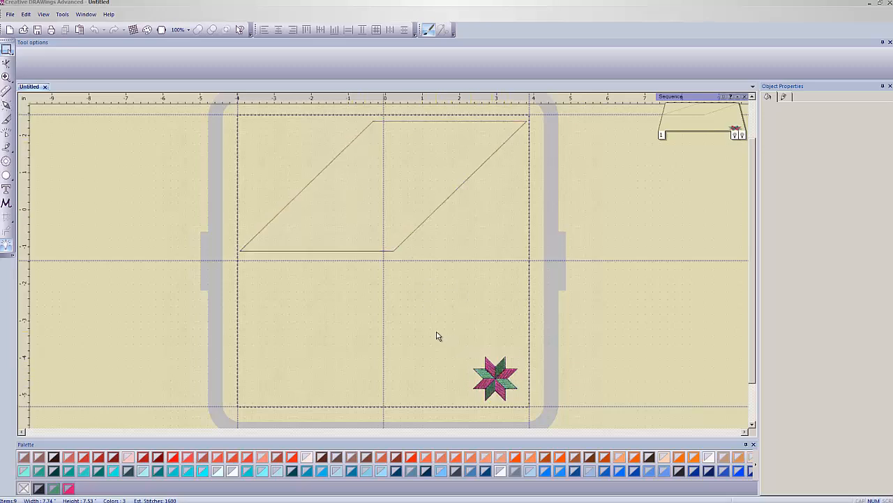
Step: Delete the pink and green eight-pointed star below the parallelogram
drag(436, 332, 557, 415)
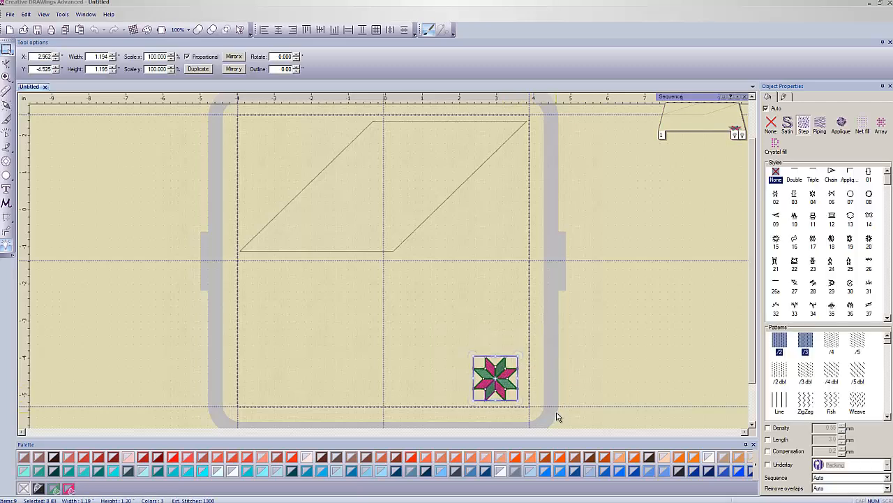
drag(448, 338, 551, 377)
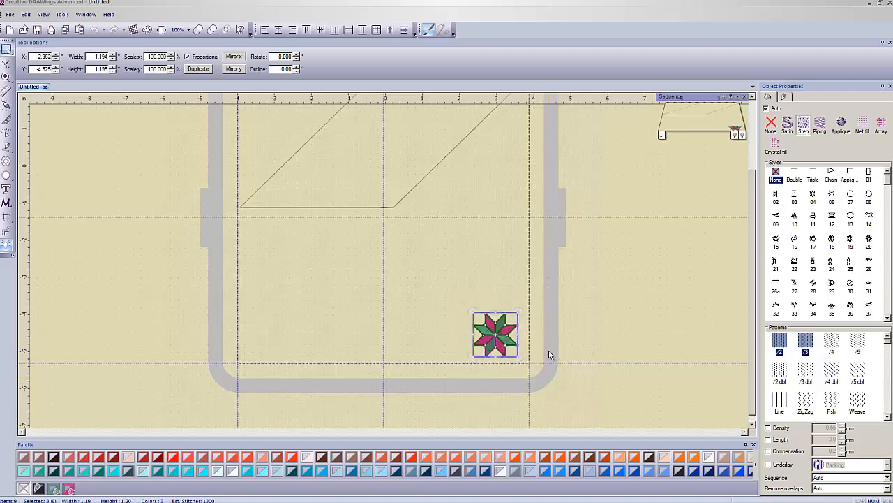
key(Delete)
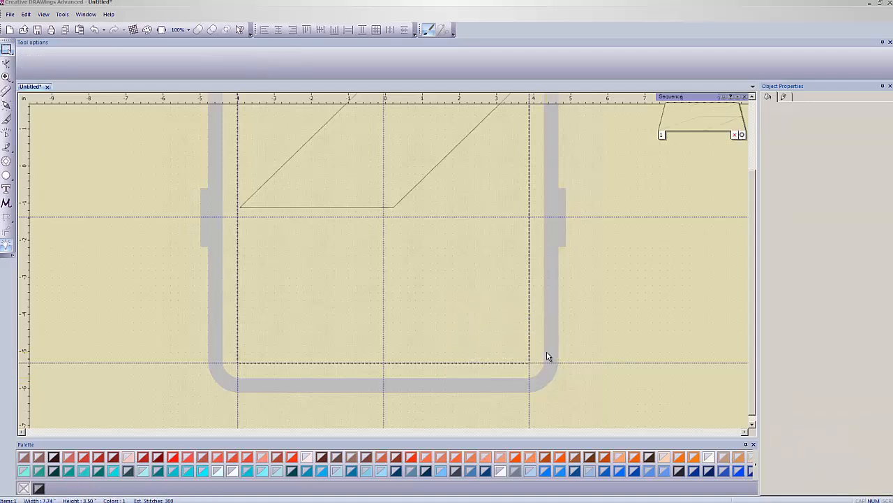
Step: Move the parallelogram lower within the hoop and resize it proportionally to a height of 3 inches
drag(753, 192, 749, 132)
click(407, 161)
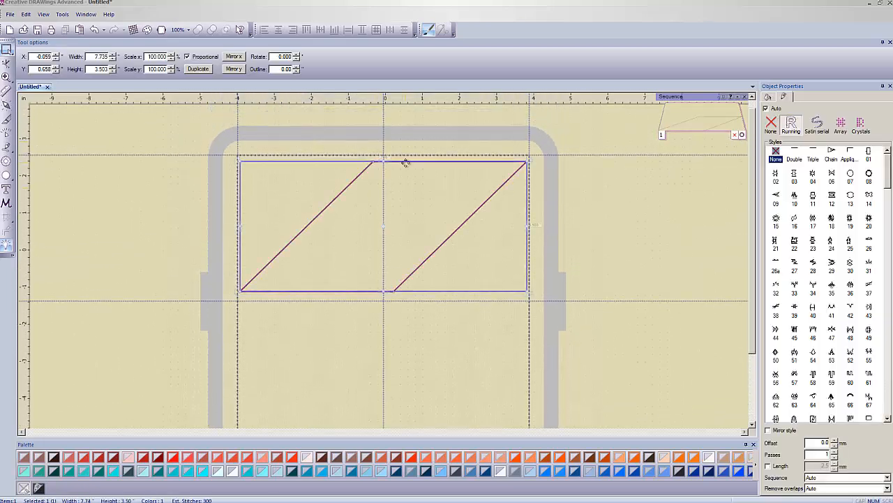
drag(408, 162, 410, 200)
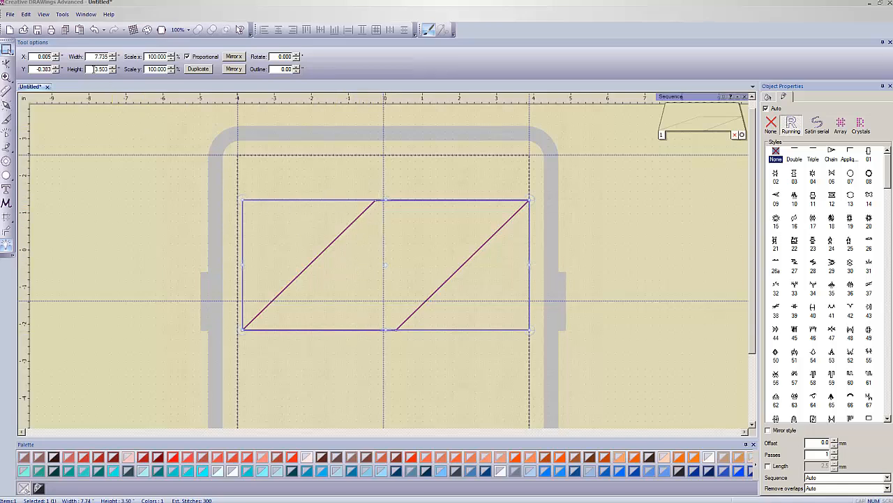
double_click(91, 69)
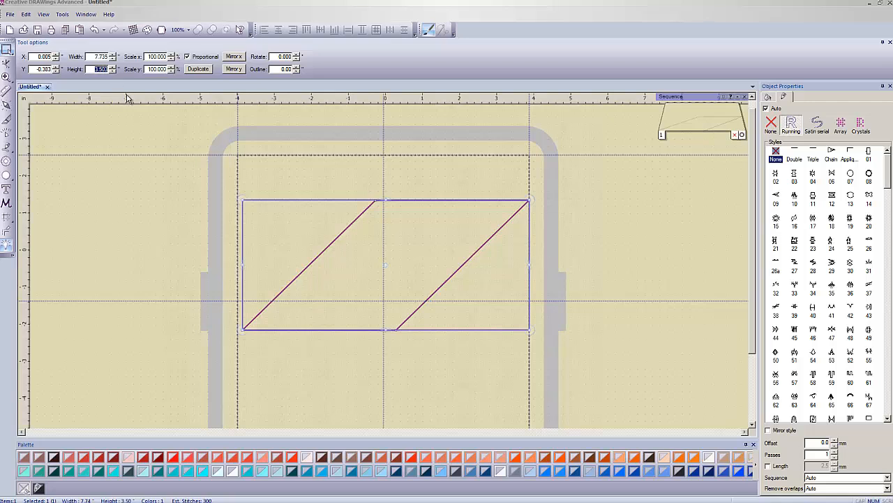
text(3)
key(Return)
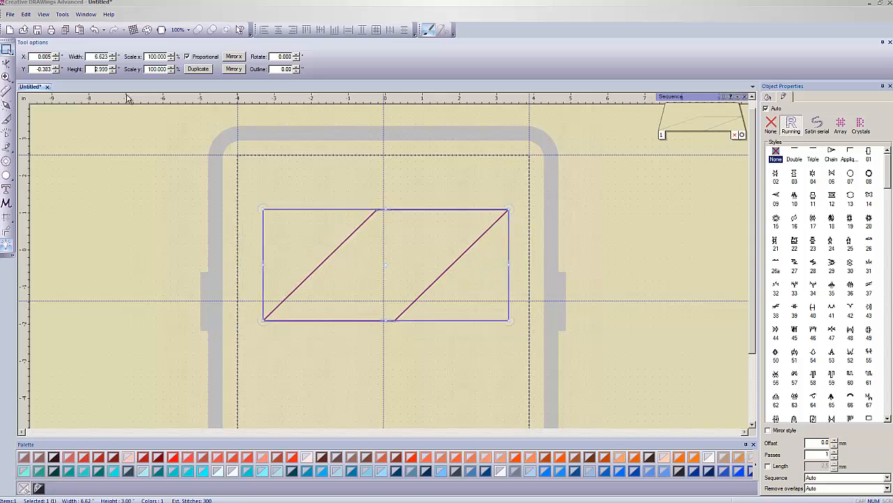
Step: Shift the resized parallelogram slightly lower in the hoop, to about X -0.059 and Y -0.809 inches
click(360, 160)
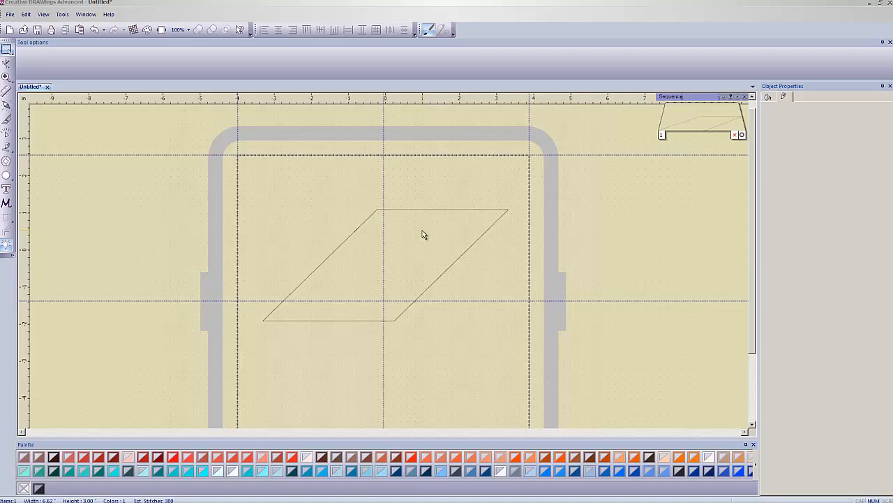
click(411, 209)
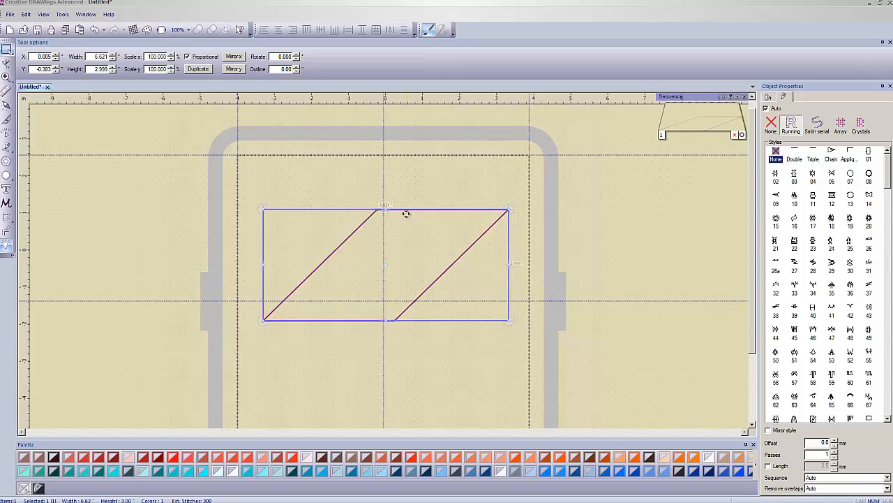
drag(411, 215, 411, 231)
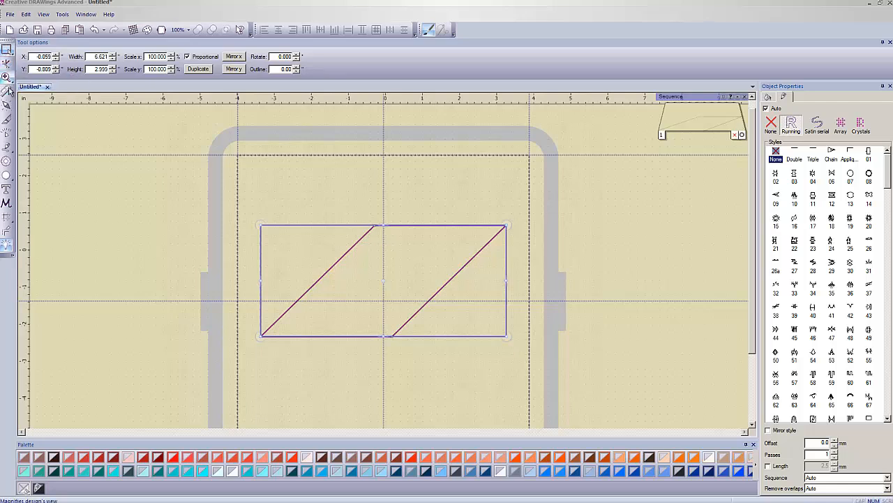
Step: Add one Running autoborder to the outside of the parallelogram at a distance of 1.0 mm
click(8, 239)
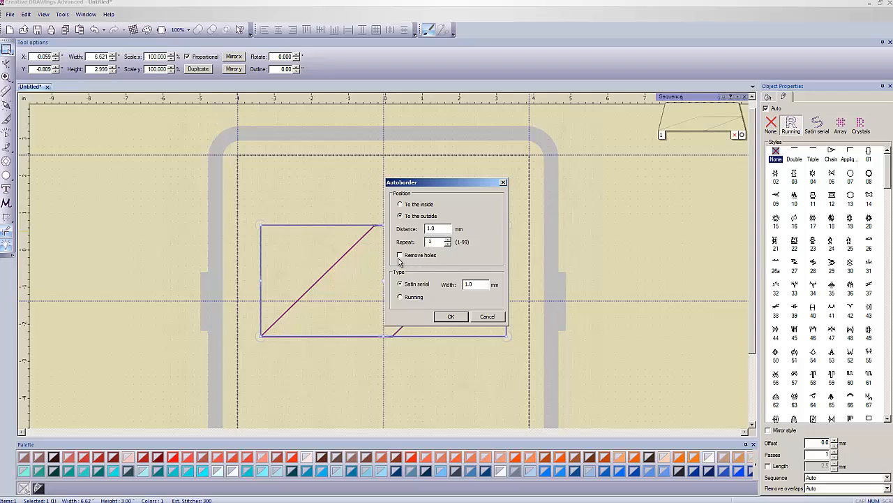
click(409, 299)
click(450, 317)
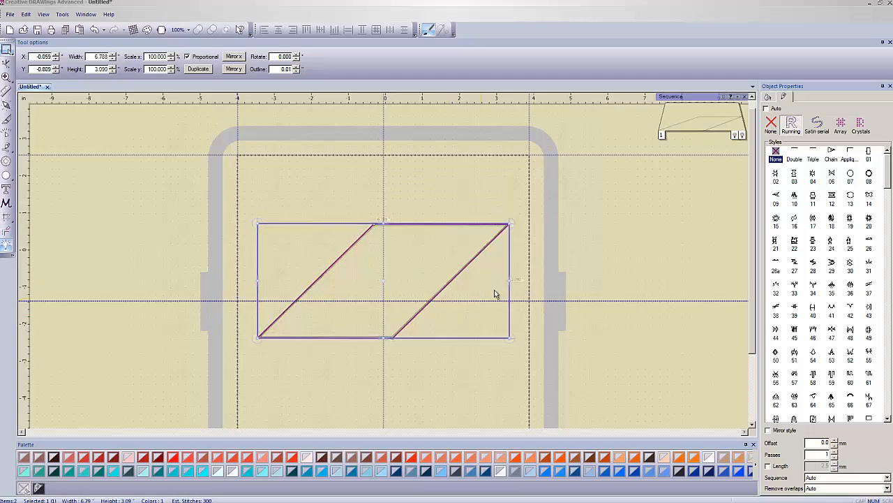
click(509, 245)
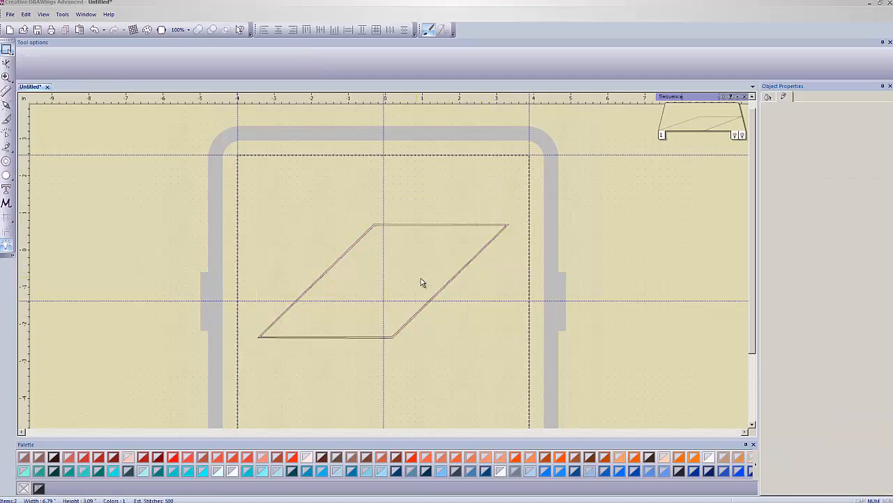
scroll(421, 282, up, 6)
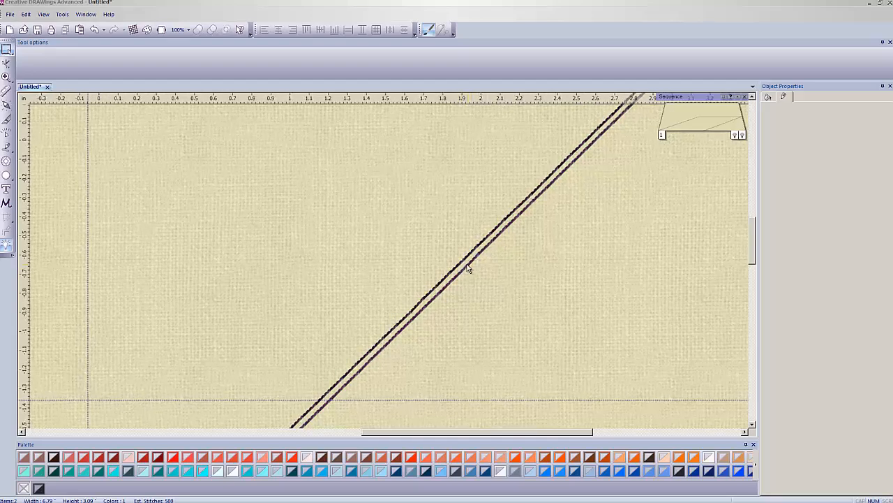
scroll(423, 273, down, 5)
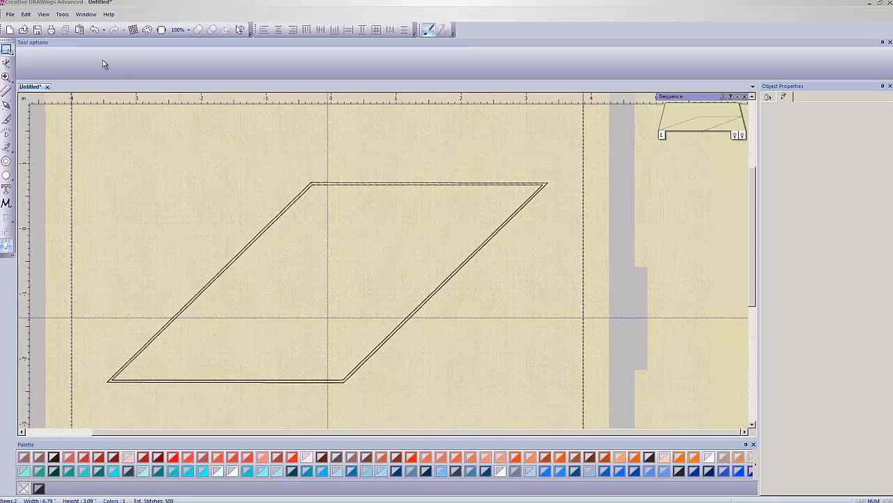
Step: Export the double-outlined parallelogram to the editor, Wings' Modular
click(10, 14)
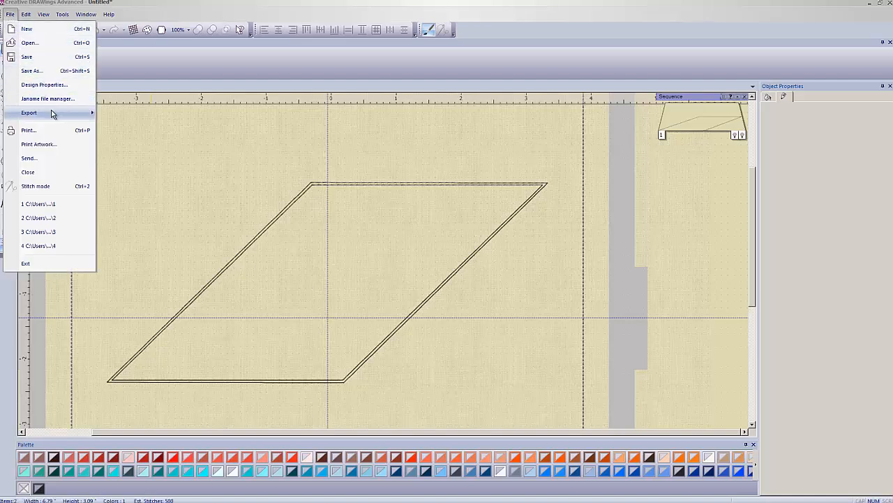
mouse_move(60, 115)
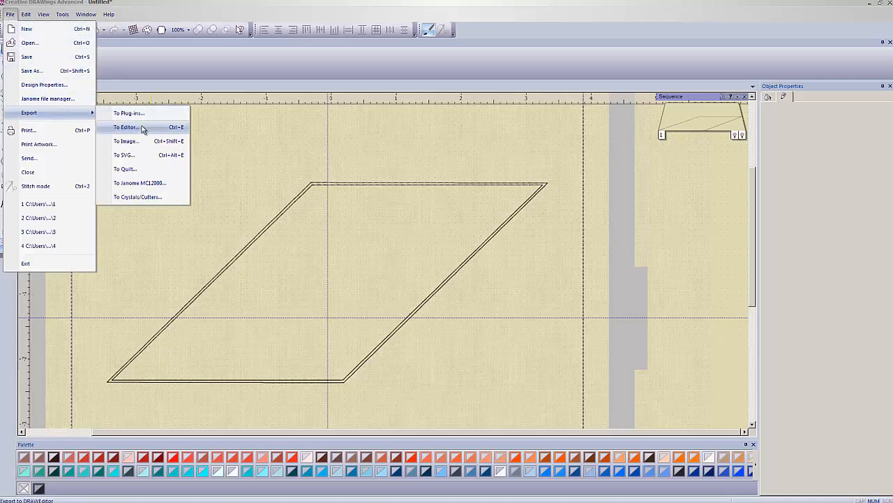
click(141, 127)
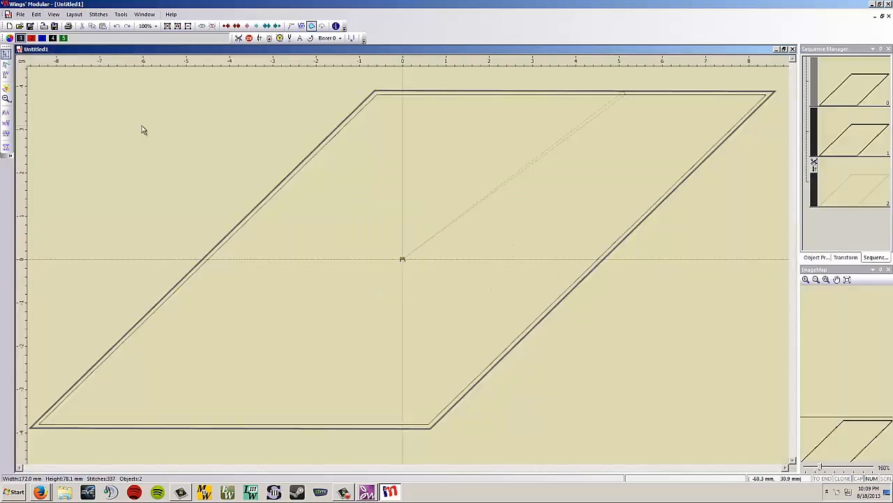
scroll(516, 198, down, 2)
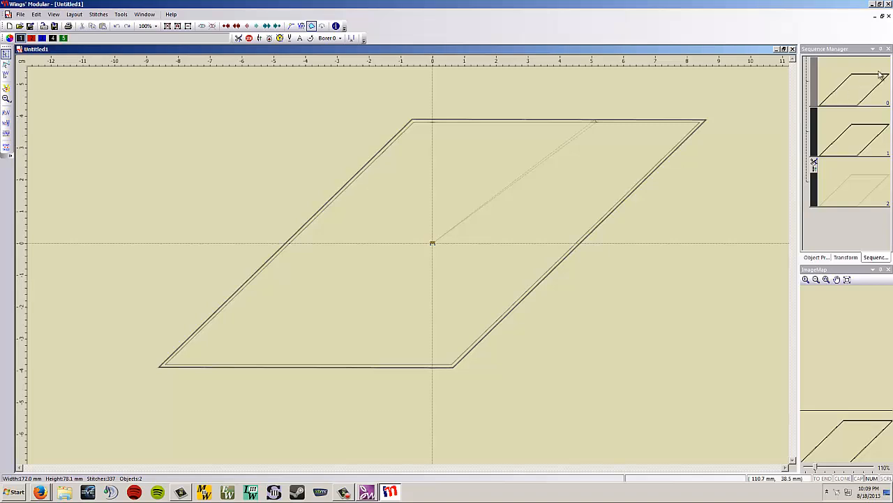
Step: Break apart the combined double-outline parallelogram into separate outline objects
click(843, 142)
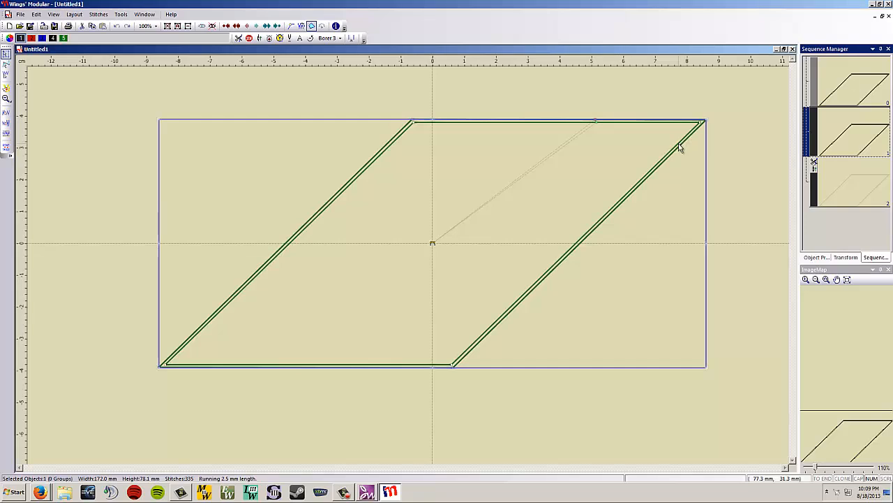
right_click(667, 161)
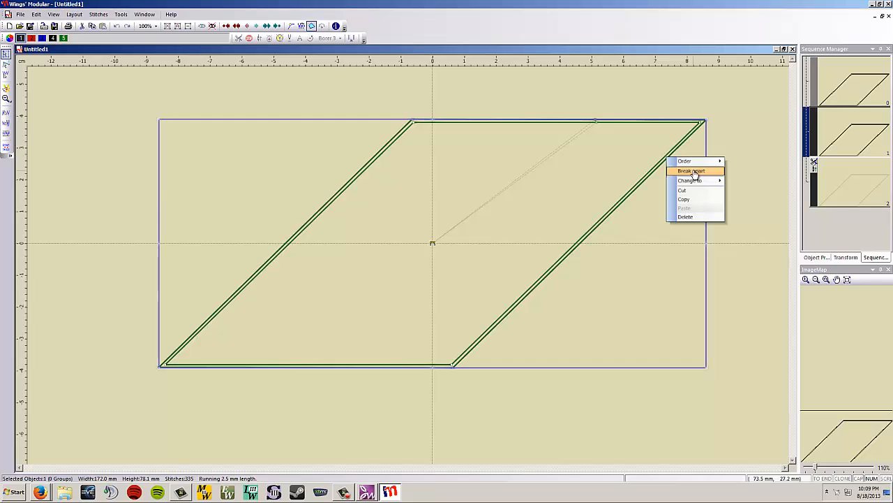
click(692, 171)
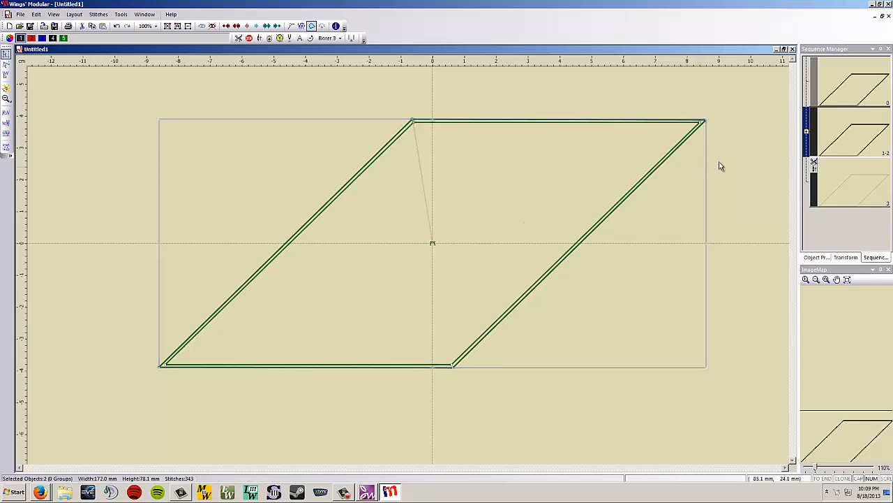
Step: Expand the outline group in the sequence and compare its two objects to identify the inner and outer parallelograms
click(808, 133)
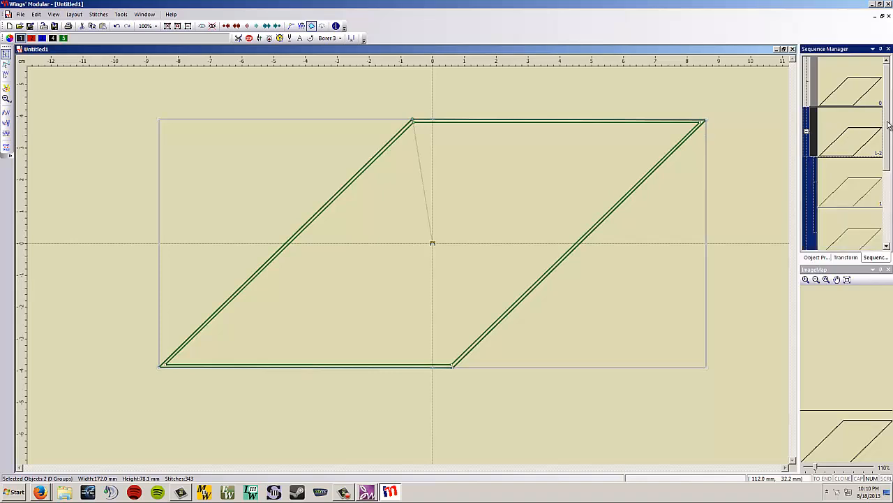
scroll(887, 140, down, 2)
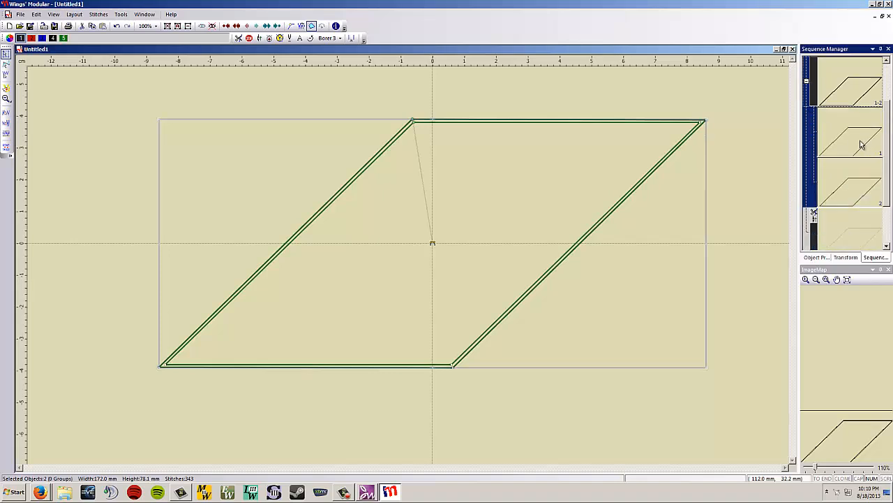
click(859, 145)
click(848, 190)
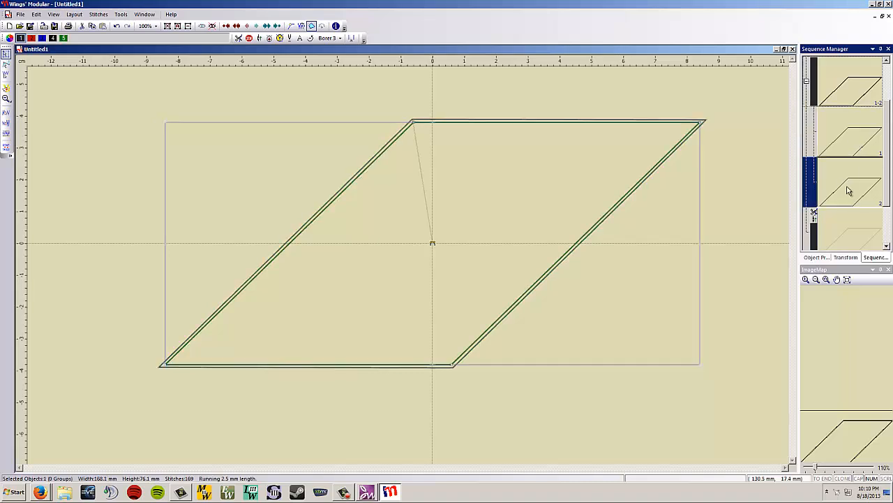
click(845, 146)
click(845, 183)
click(848, 146)
click(841, 181)
click(840, 150)
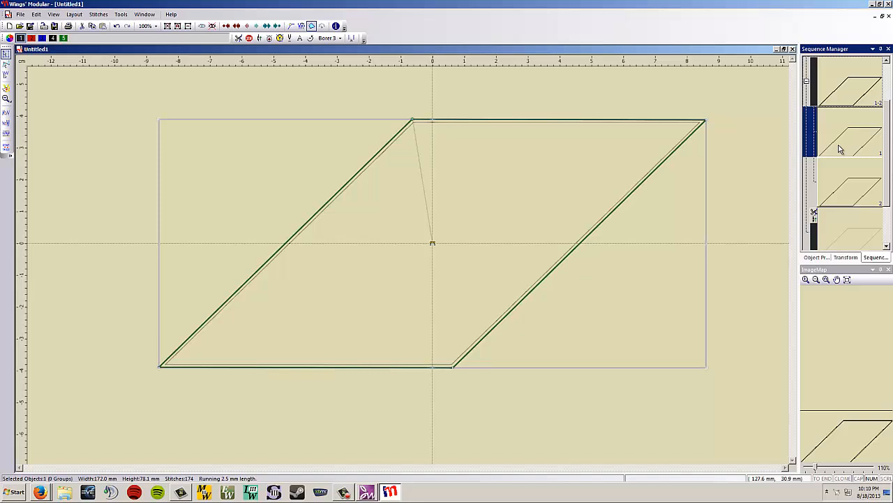
Step: Change the inner parallelogram outline to the Venere type
click(843, 183)
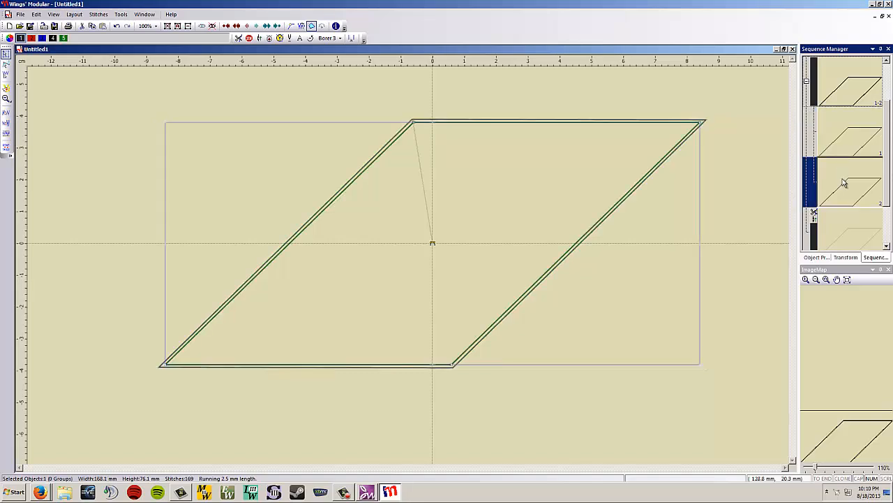
click(704, 138)
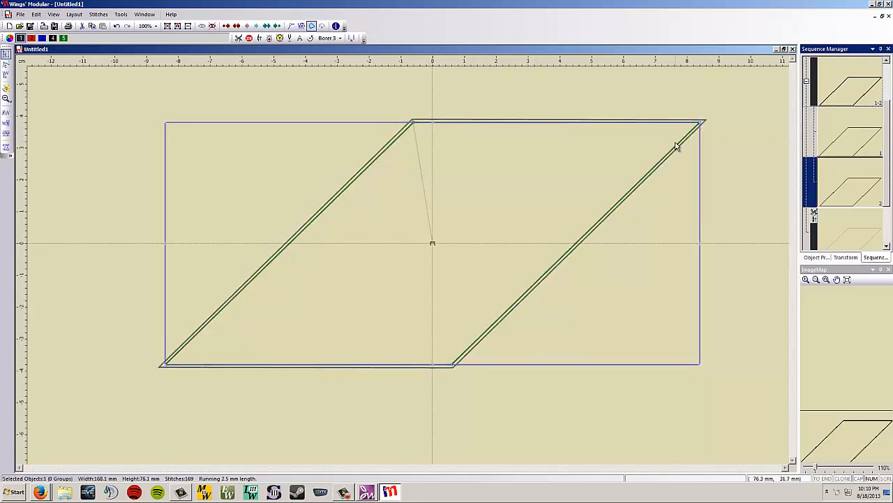
right_click(639, 185)
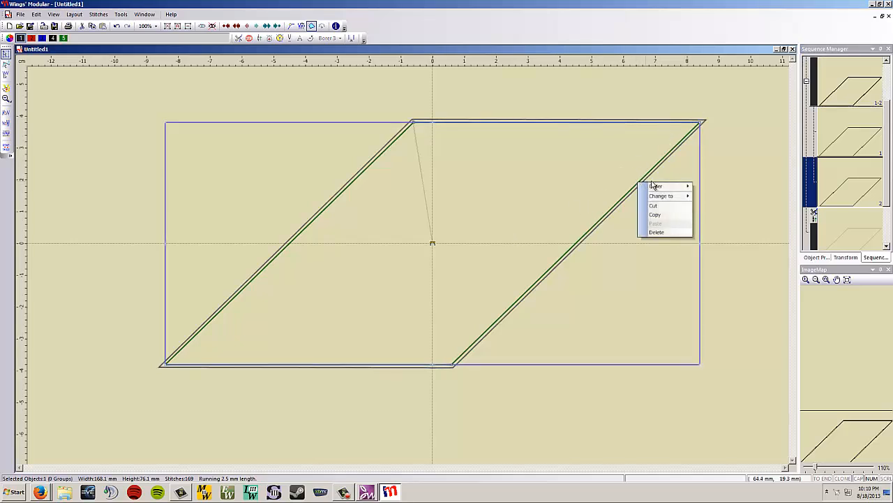
mouse_move(665, 196)
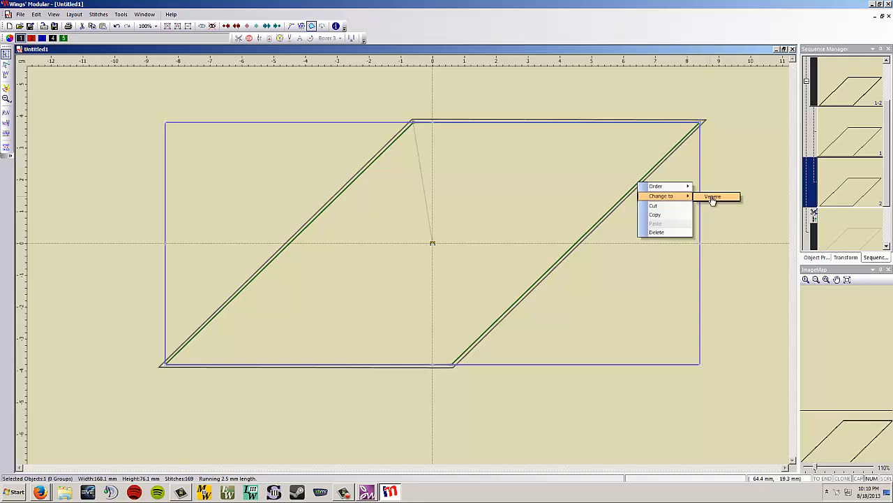
click(711, 199)
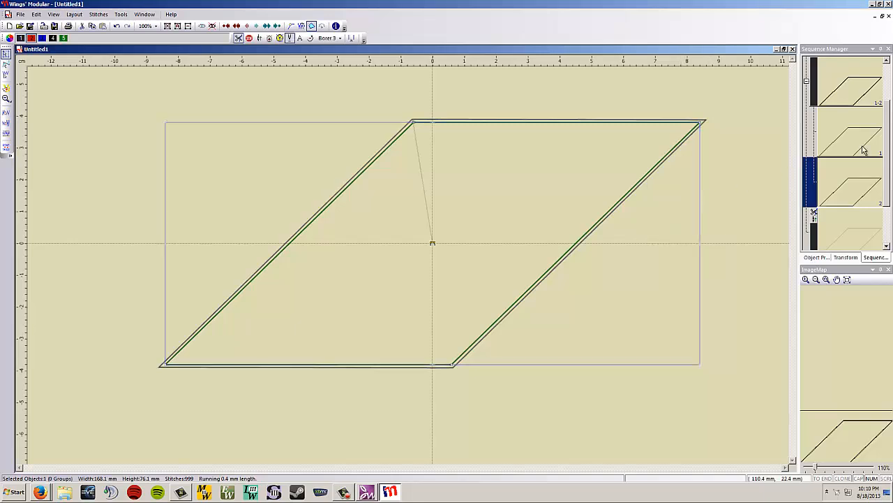
Step: Delete the tiny last object of the sequence, located at the centre of the design
drag(888, 151, 886, 187)
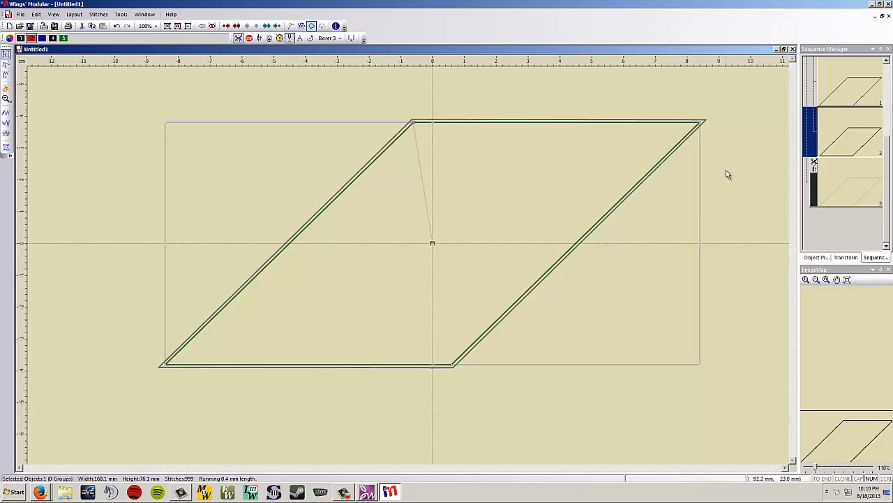
click(746, 166)
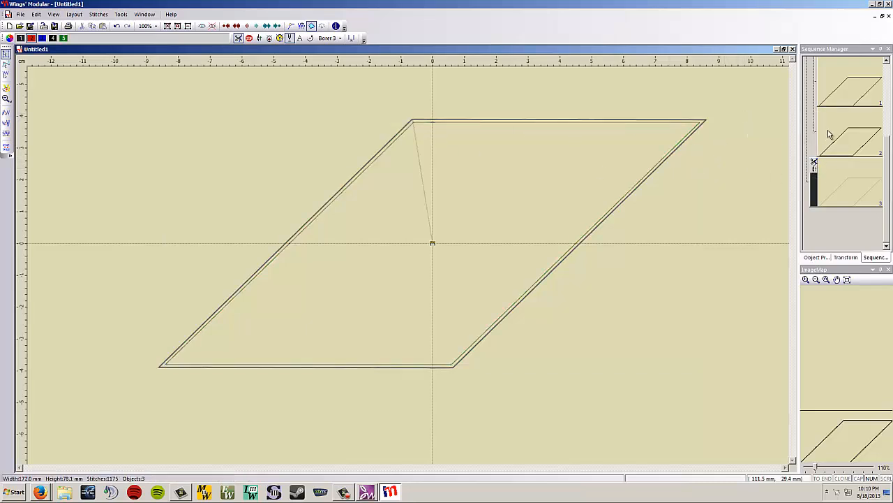
click(846, 183)
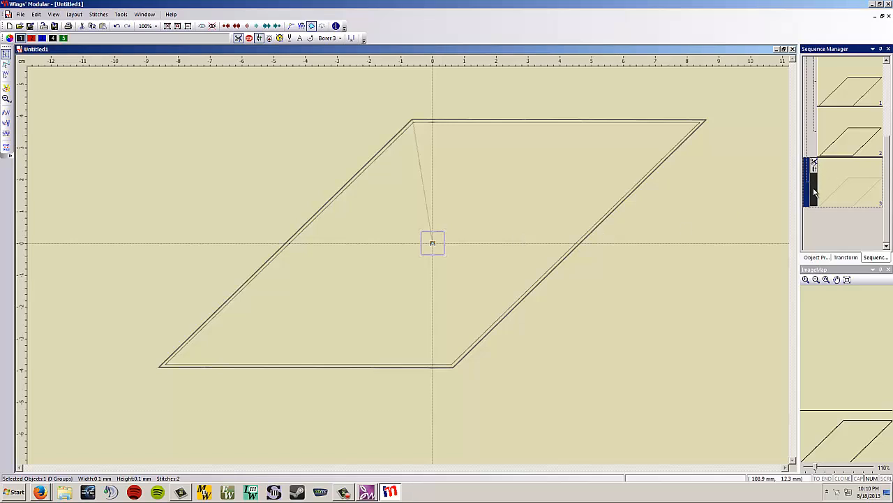
key(Delete)
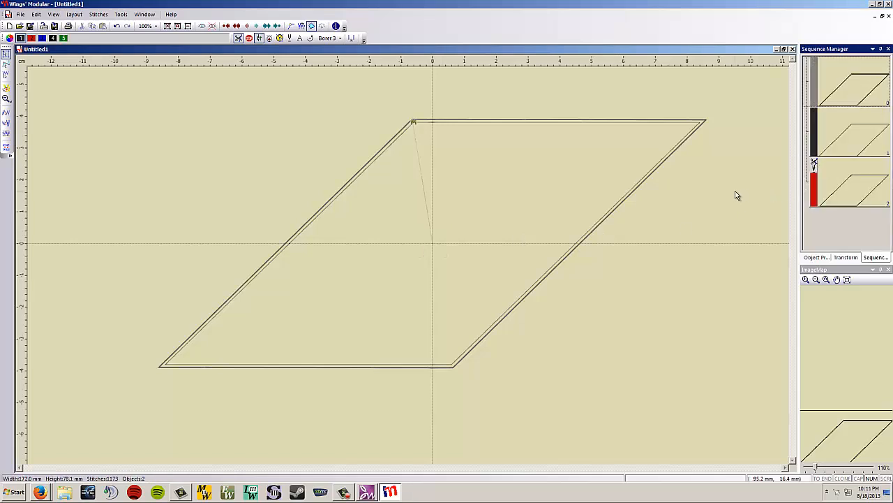